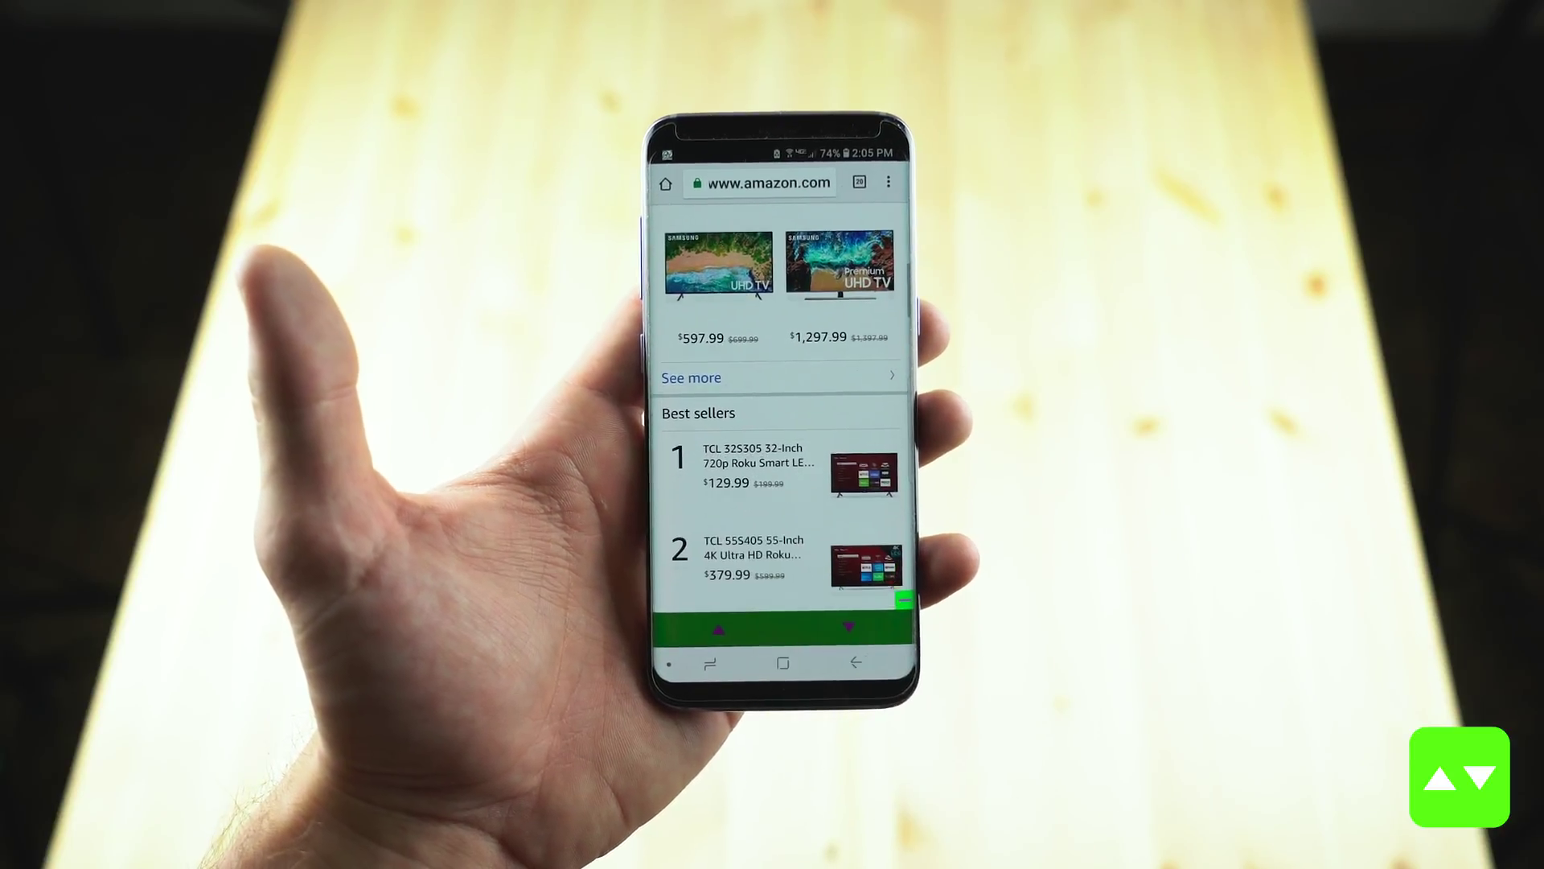
Move the Amazon TV page down twice with the Scroll Control down arrow.
{"action": "left_click", "coordinate": [658, 627]}
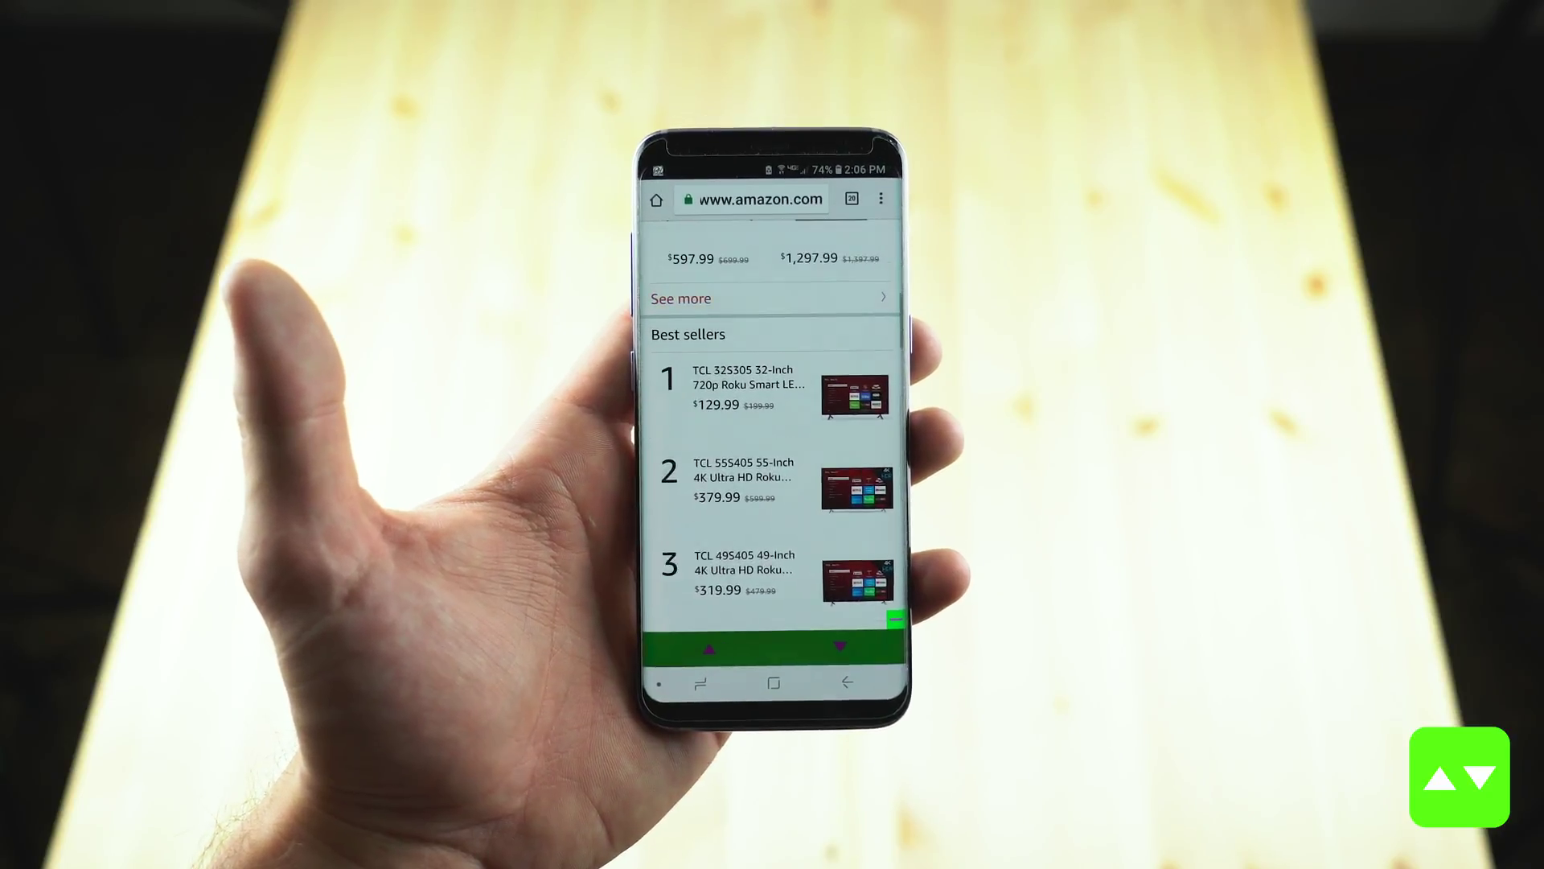
{"action": "left_click", "coordinate": [710, 645]}
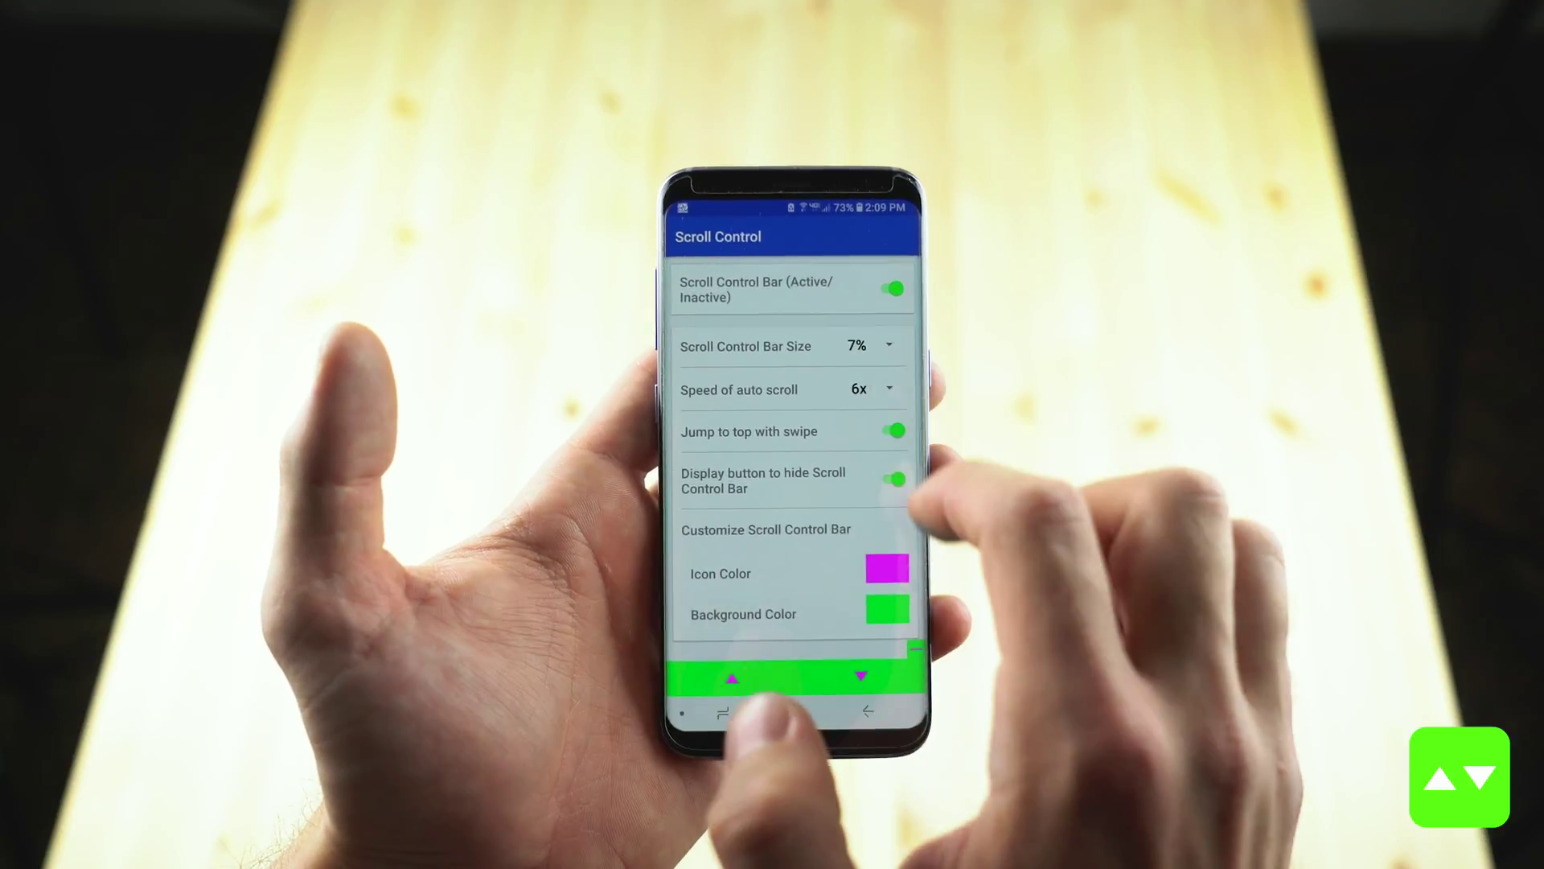
Try a 14% bar size, then set the Scroll Control bar back to 7%.
{"action": "left_click", "coordinate": [860, 345]}
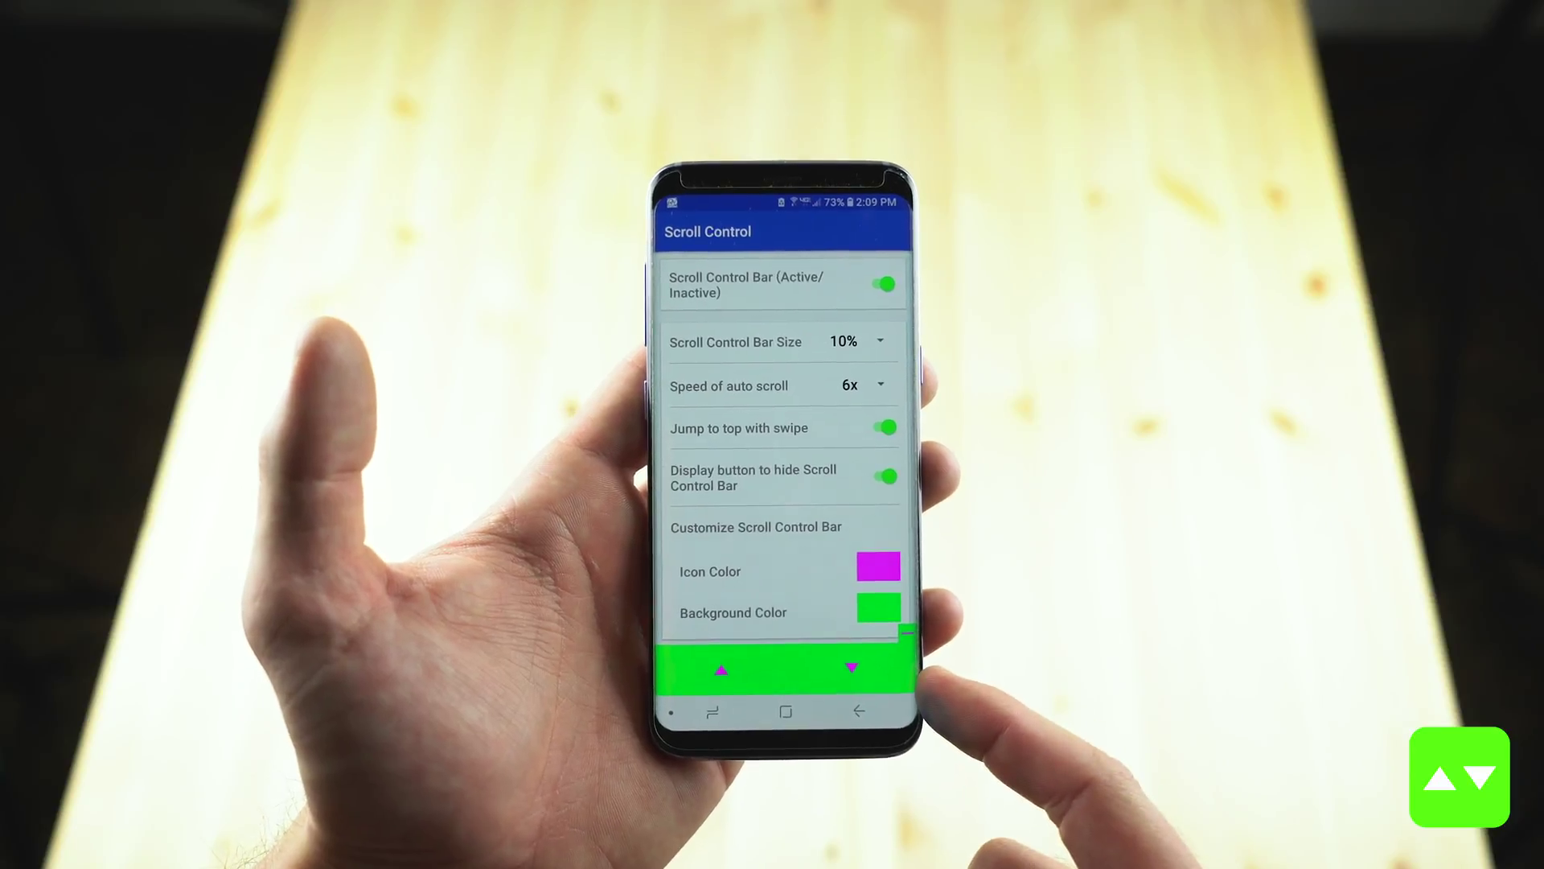
{"action": "left_click", "coordinate": [857, 342]}
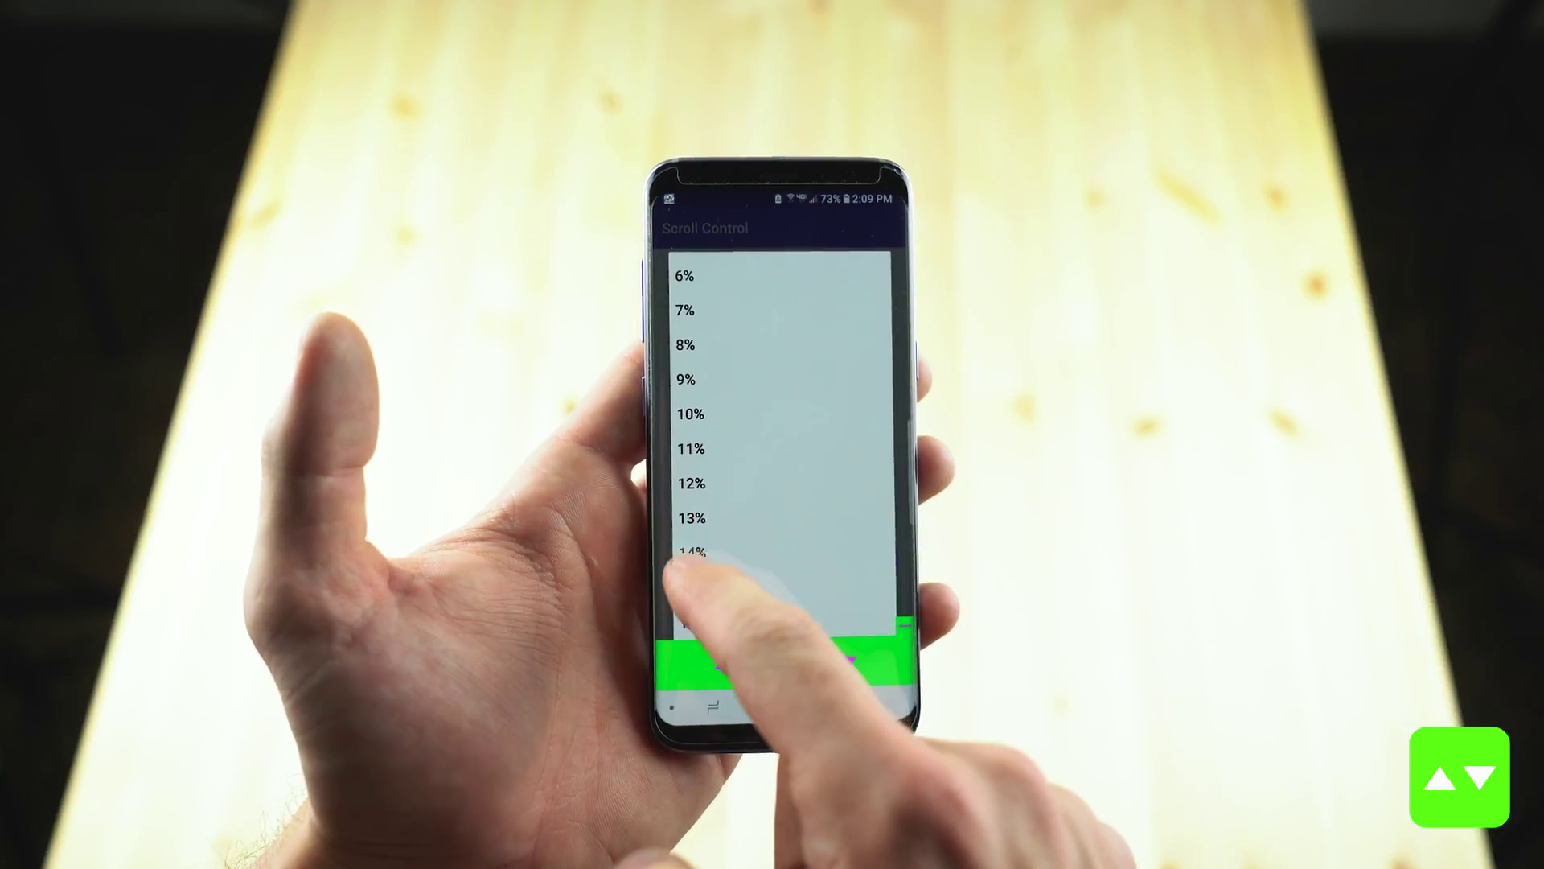
{"action": "left_click", "coordinate": [689, 558]}
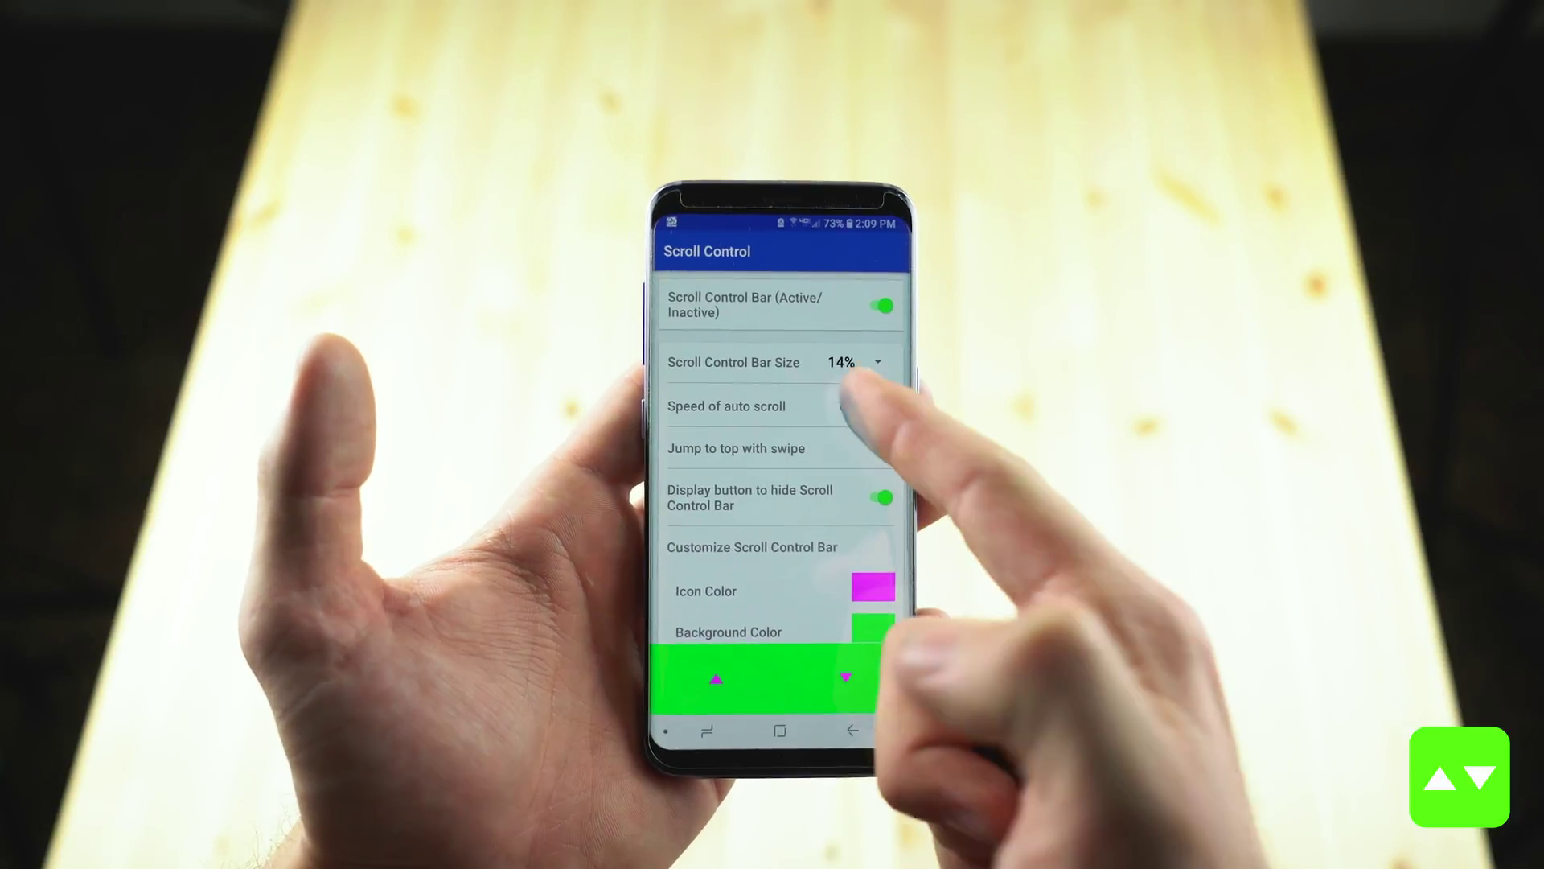
{"action": "left_click", "coordinate": [844, 366]}
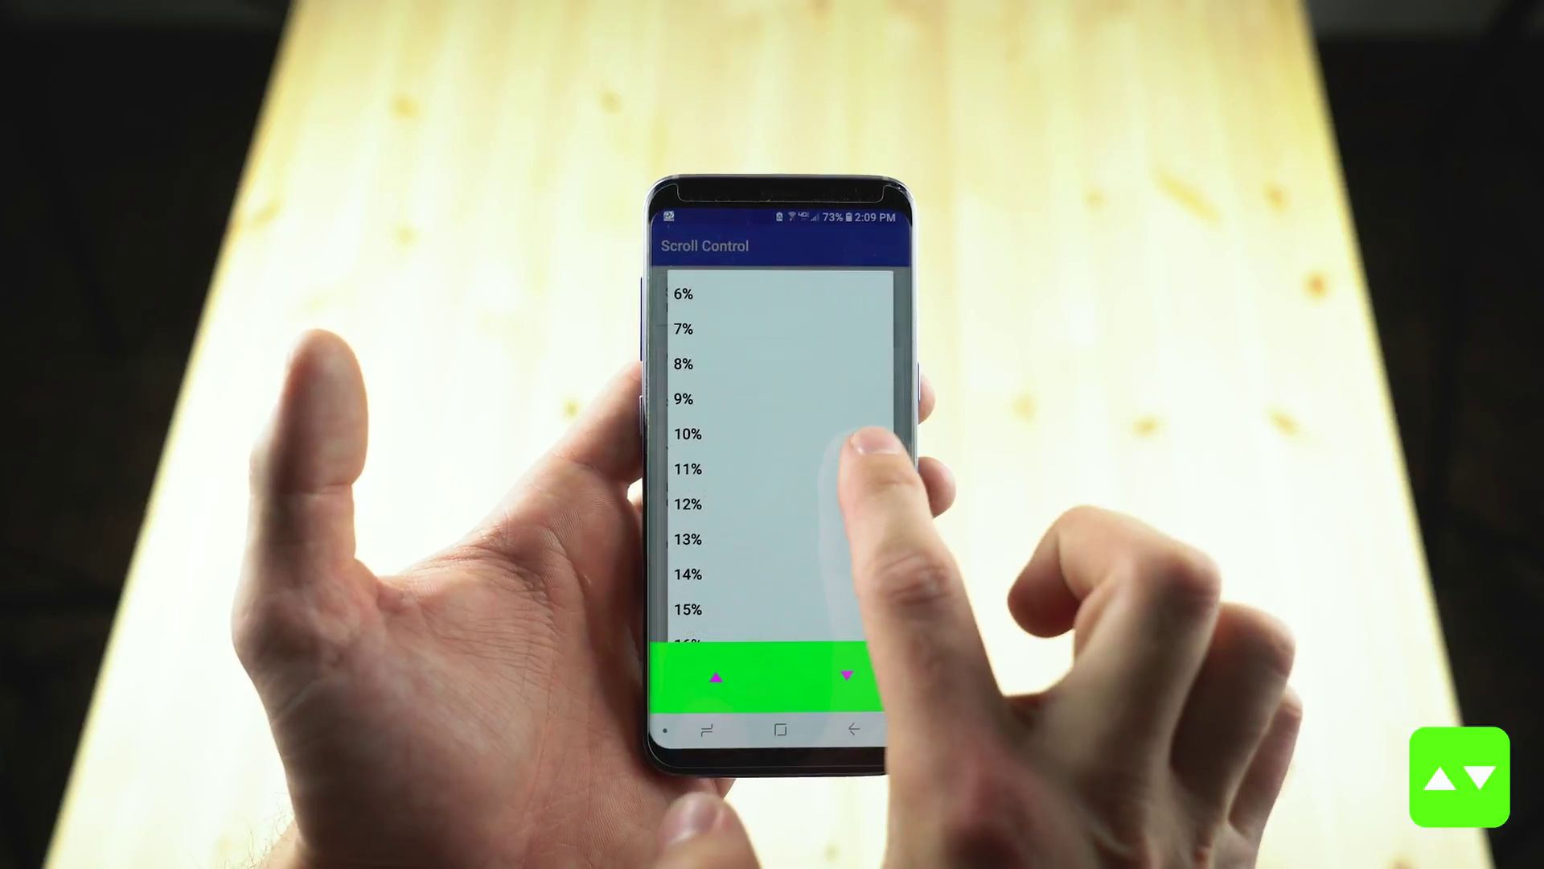
{"action": "left_click", "coordinate": [748, 334]}
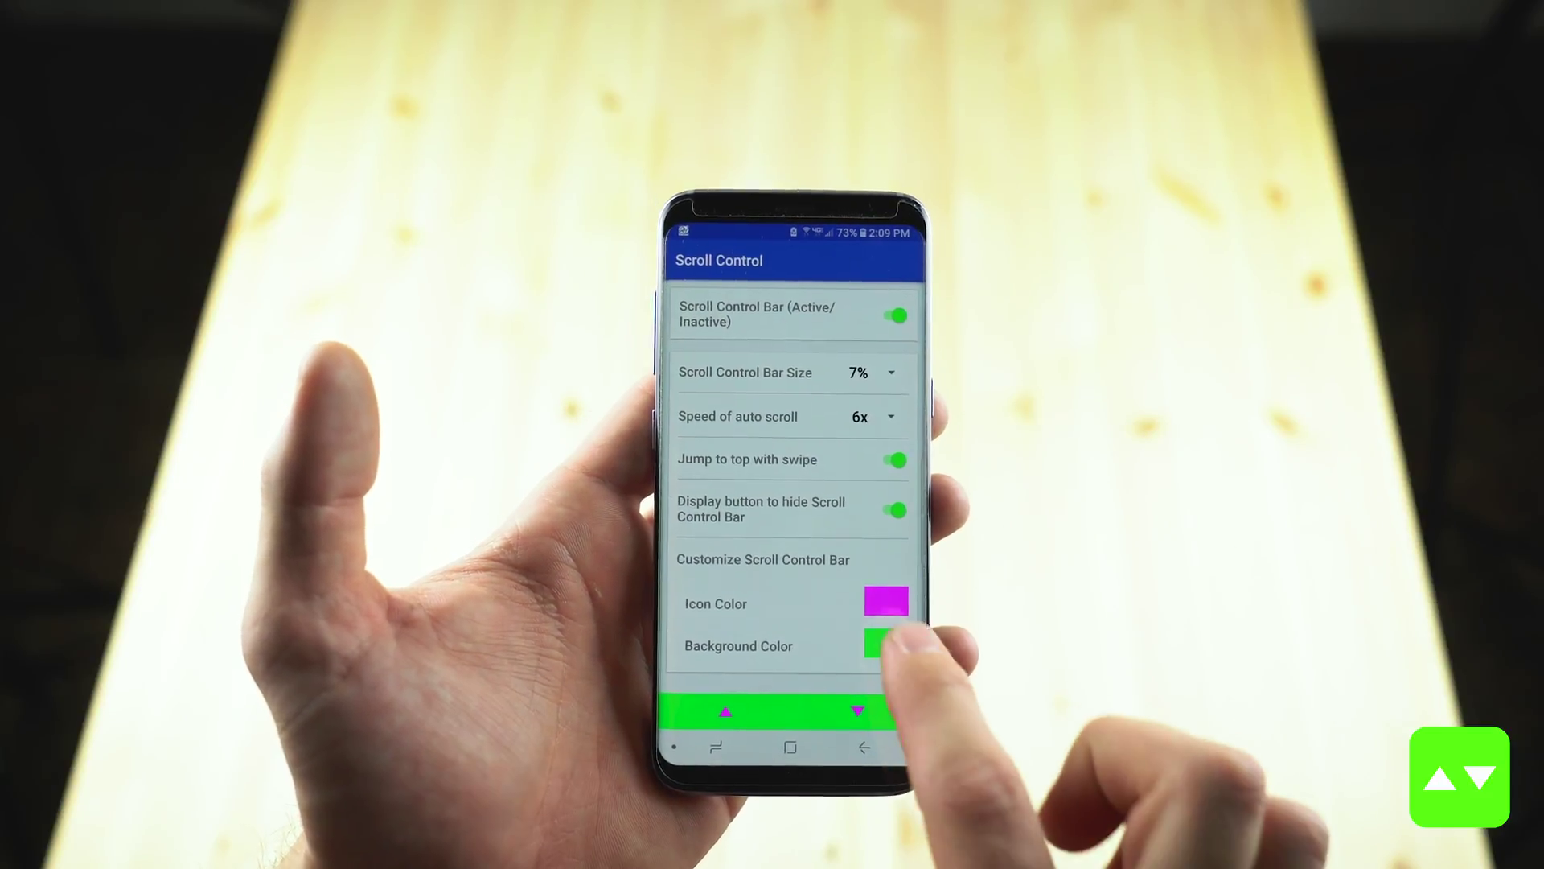
Make the bar's arrow icons red on a blue background and go back home.
{"action": "left_click", "coordinate": [887, 601]}
{"action": "left_click", "coordinate": [872, 353]}
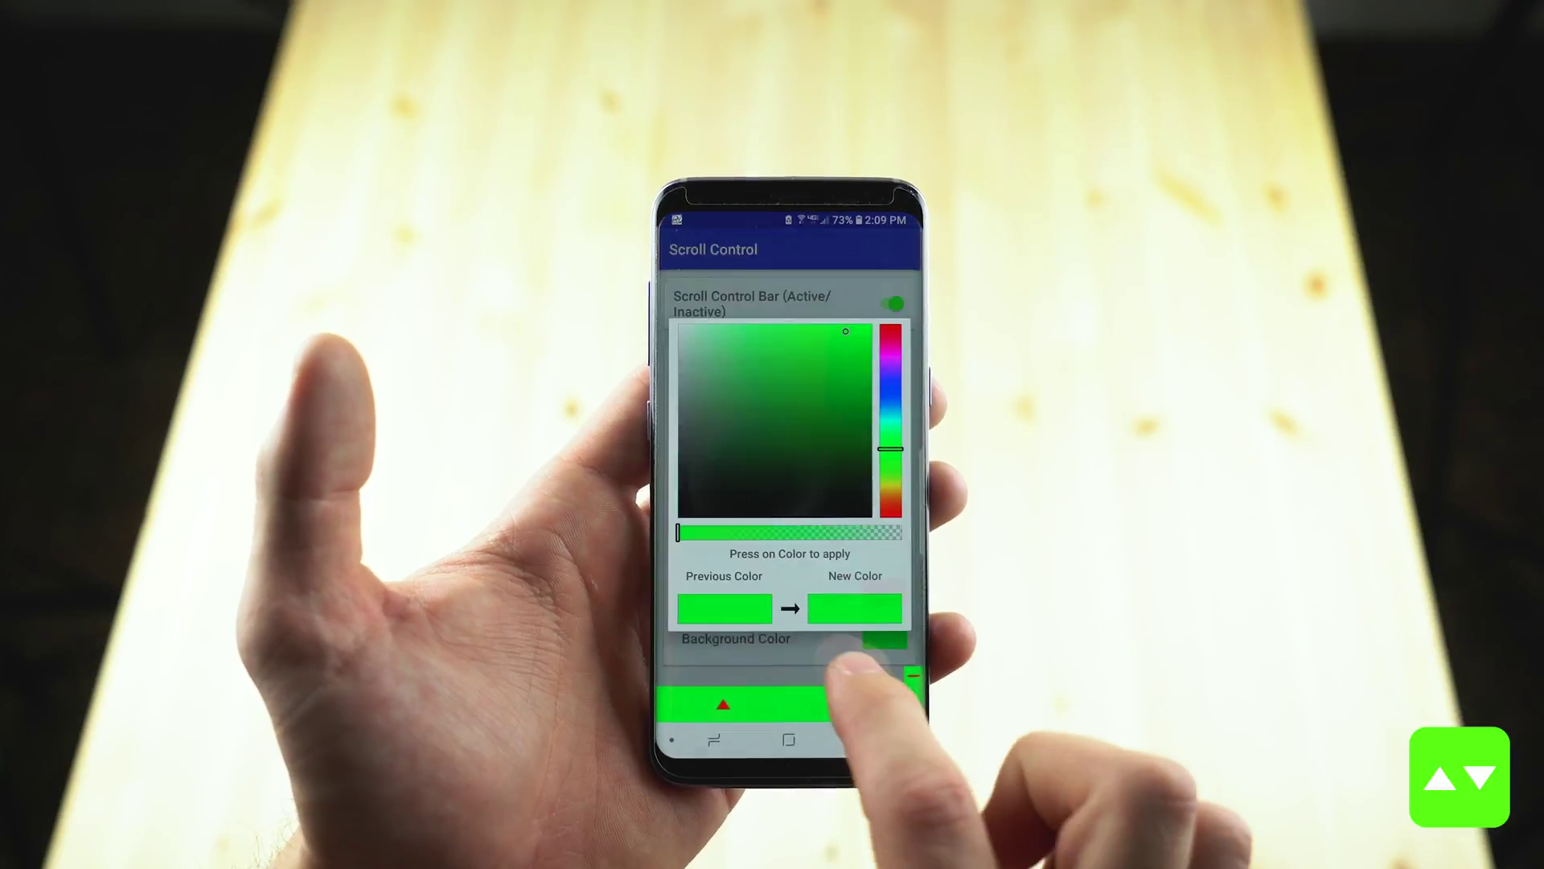
{"action": "left_click", "coordinate": [890, 408]}
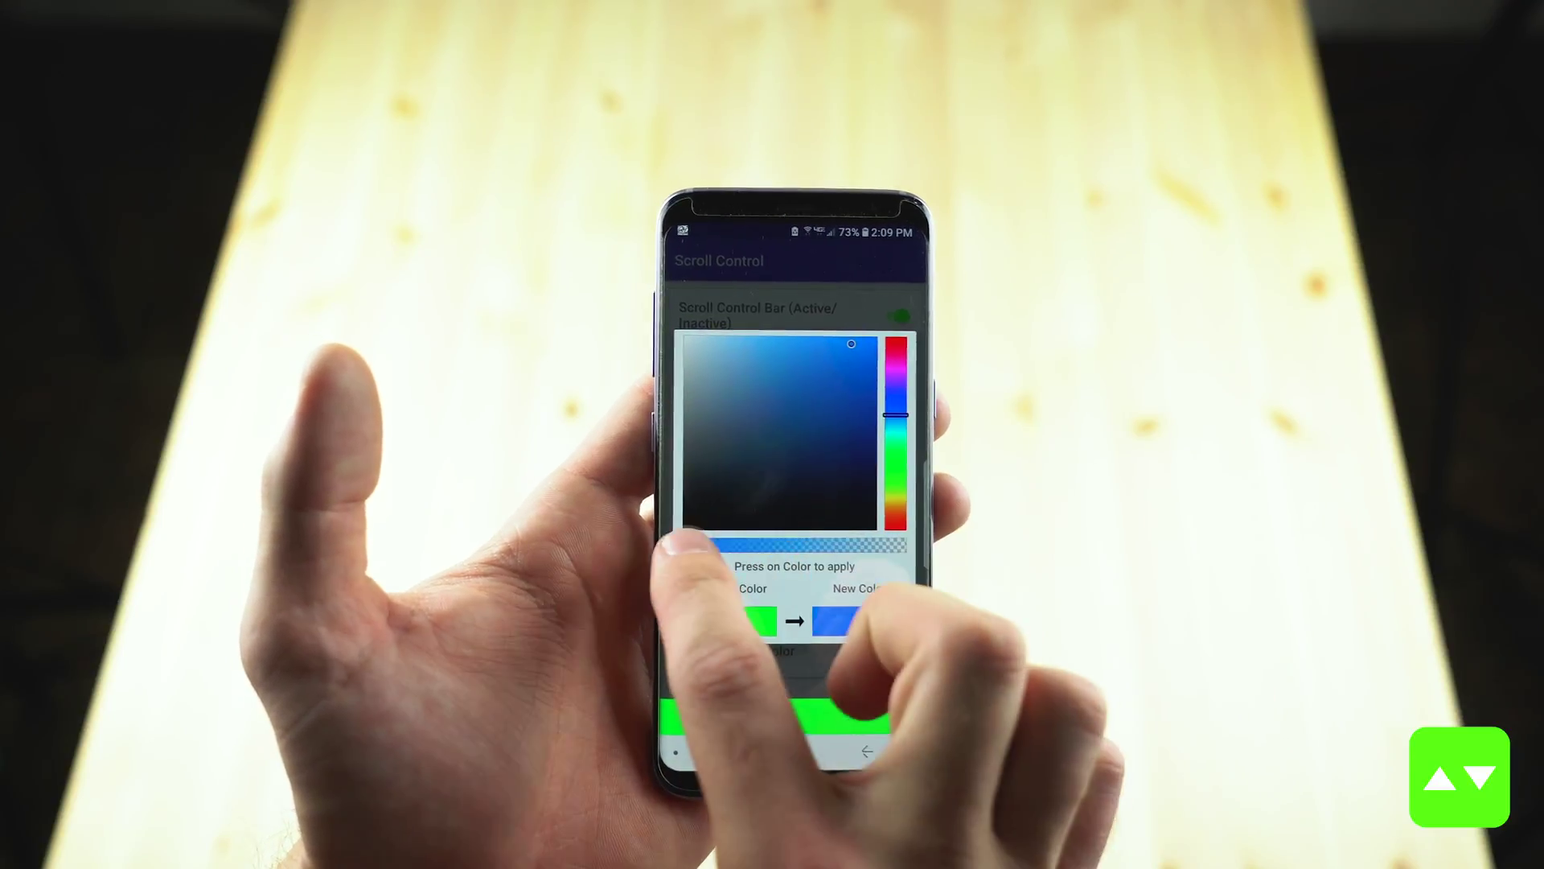
{"action": "left_click", "coordinate": [845, 620]}
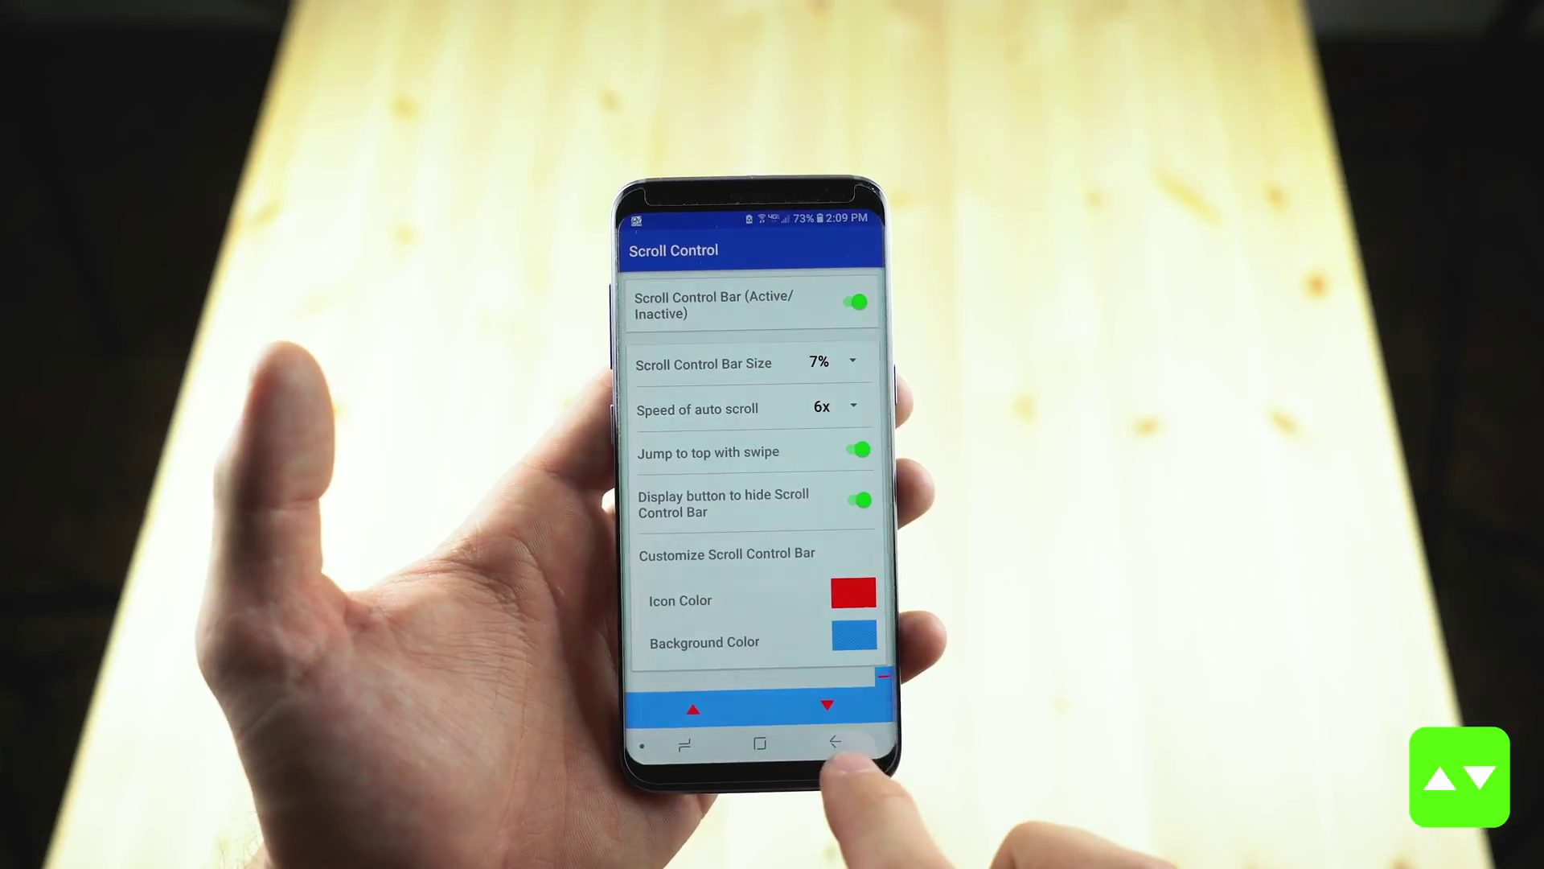
{"action": "left_click", "coordinate": [836, 743]}
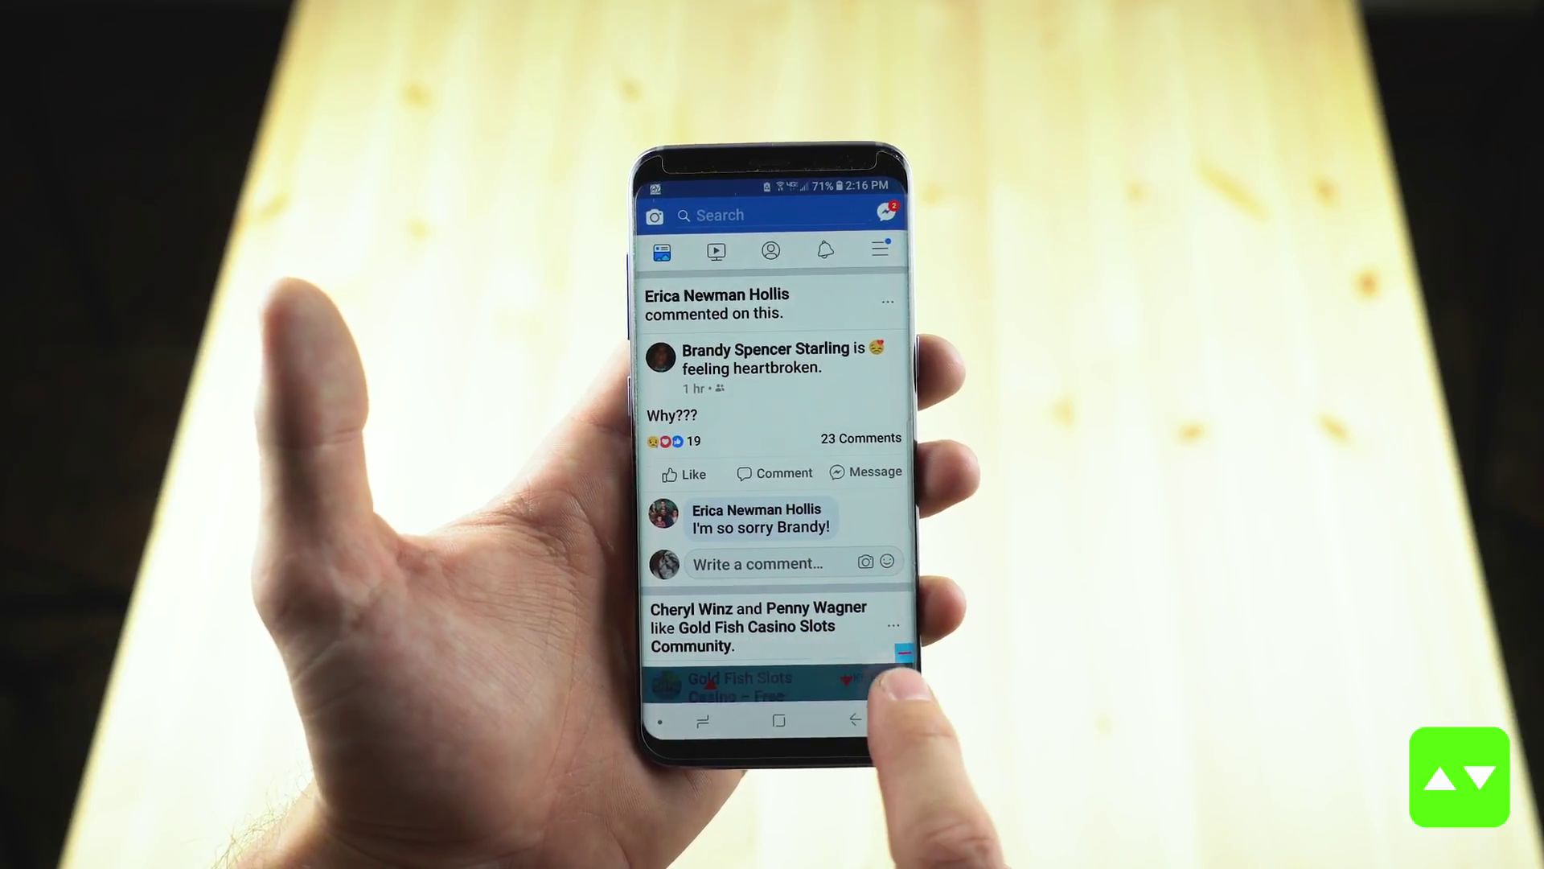
{"action": "scroll", "coordinate": [784, 483], "scroll_direction": "down", "scroll_amount": 3}
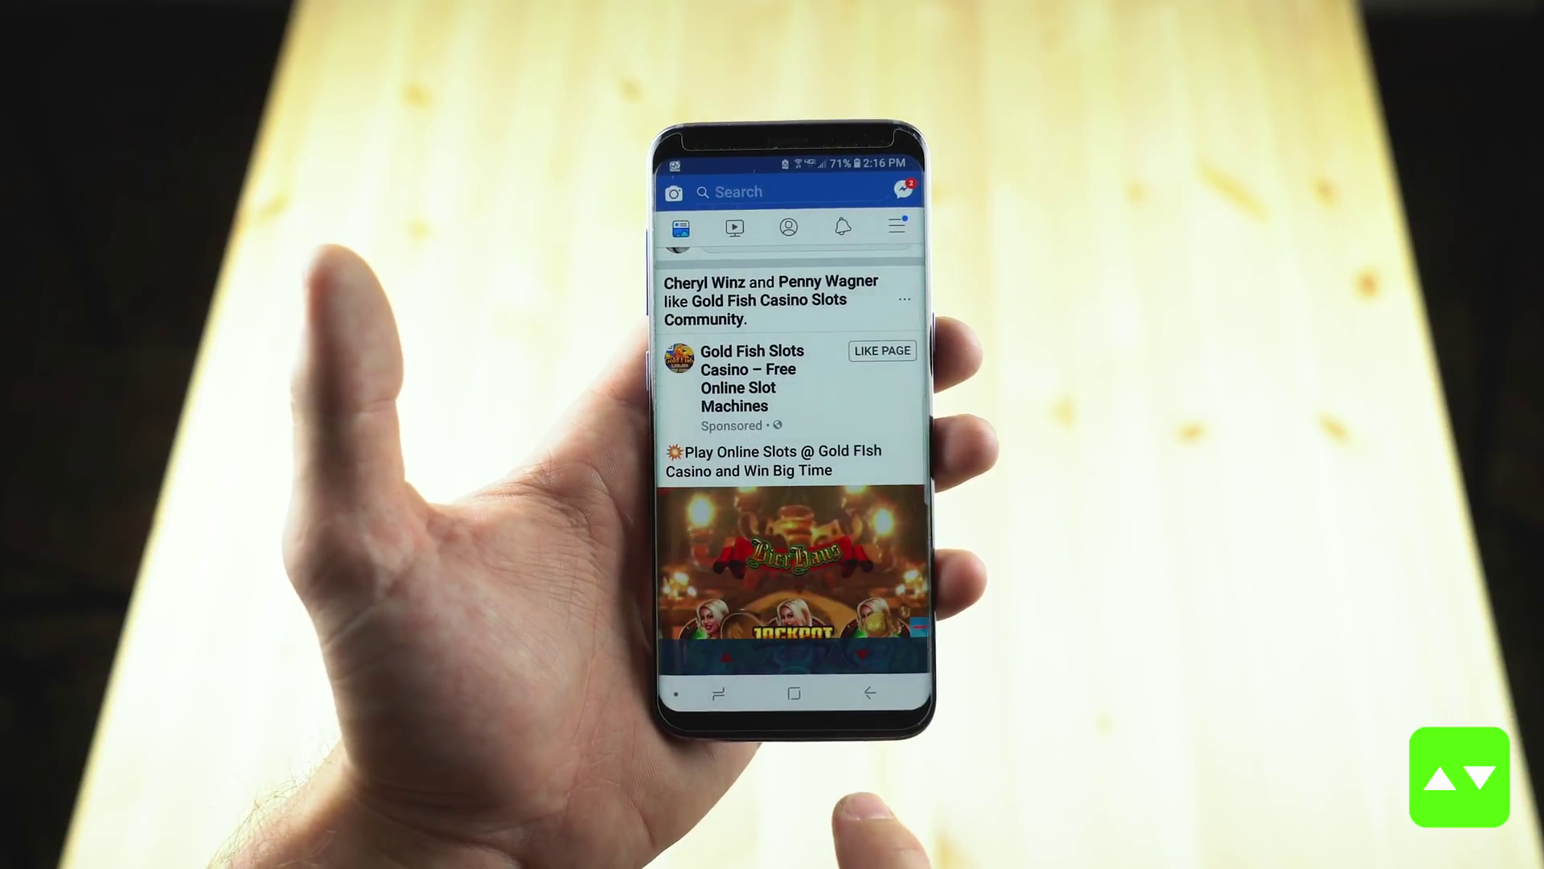
{"action": "scroll", "coordinate": [797, 482], "scroll_direction": "down", "scroll_amount": 2}
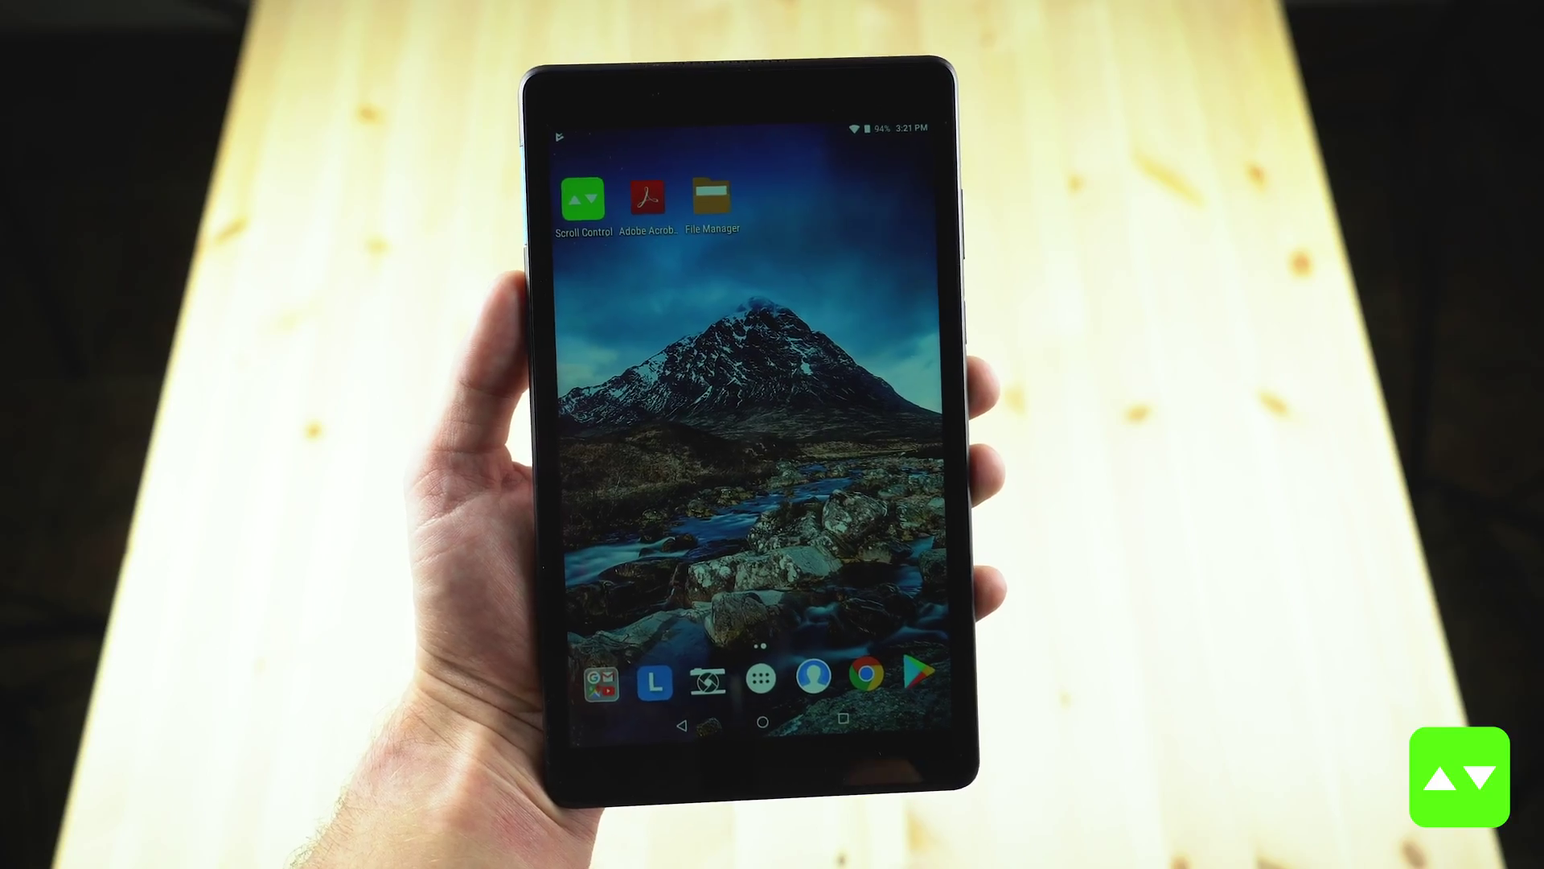
Open Chrome on the Amazon TCL TV page, then launch Adobe Acrobat Reader.
{"action": "left_click", "coordinate": [860, 663]}
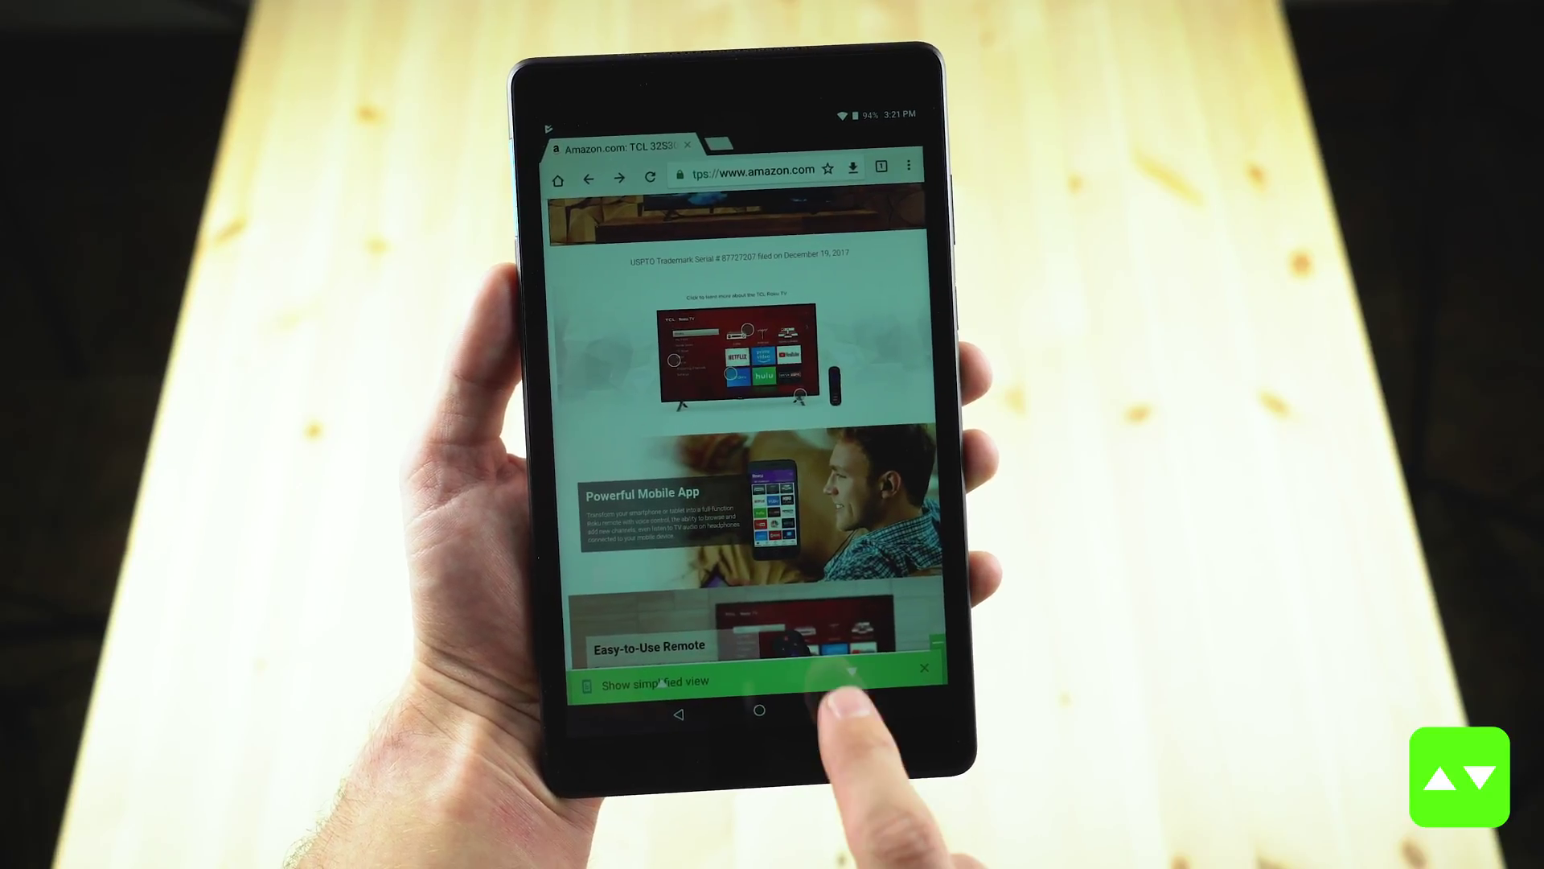
{"action": "scroll", "coordinate": [754, 447], "scroll_direction": "down", "scroll_amount": 3}
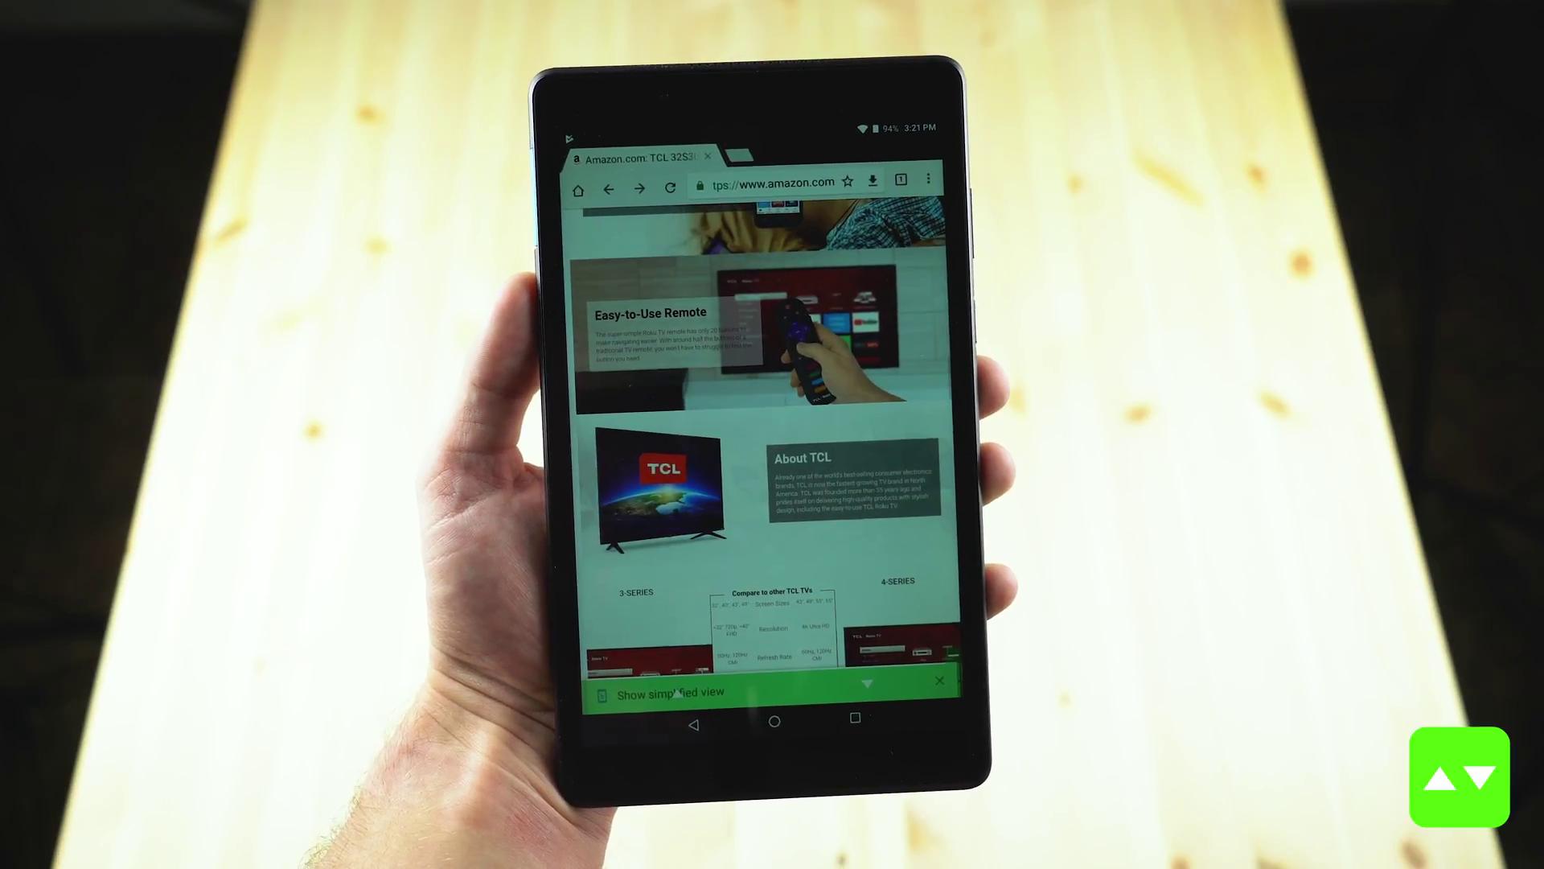
{"action": "scroll", "coordinate": [753, 447], "scroll_direction": "up", "scroll_amount": 2}
{"action": "scroll", "coordinate": [773, 604], "scroll_direction": "up", "scroll_amount": 1}
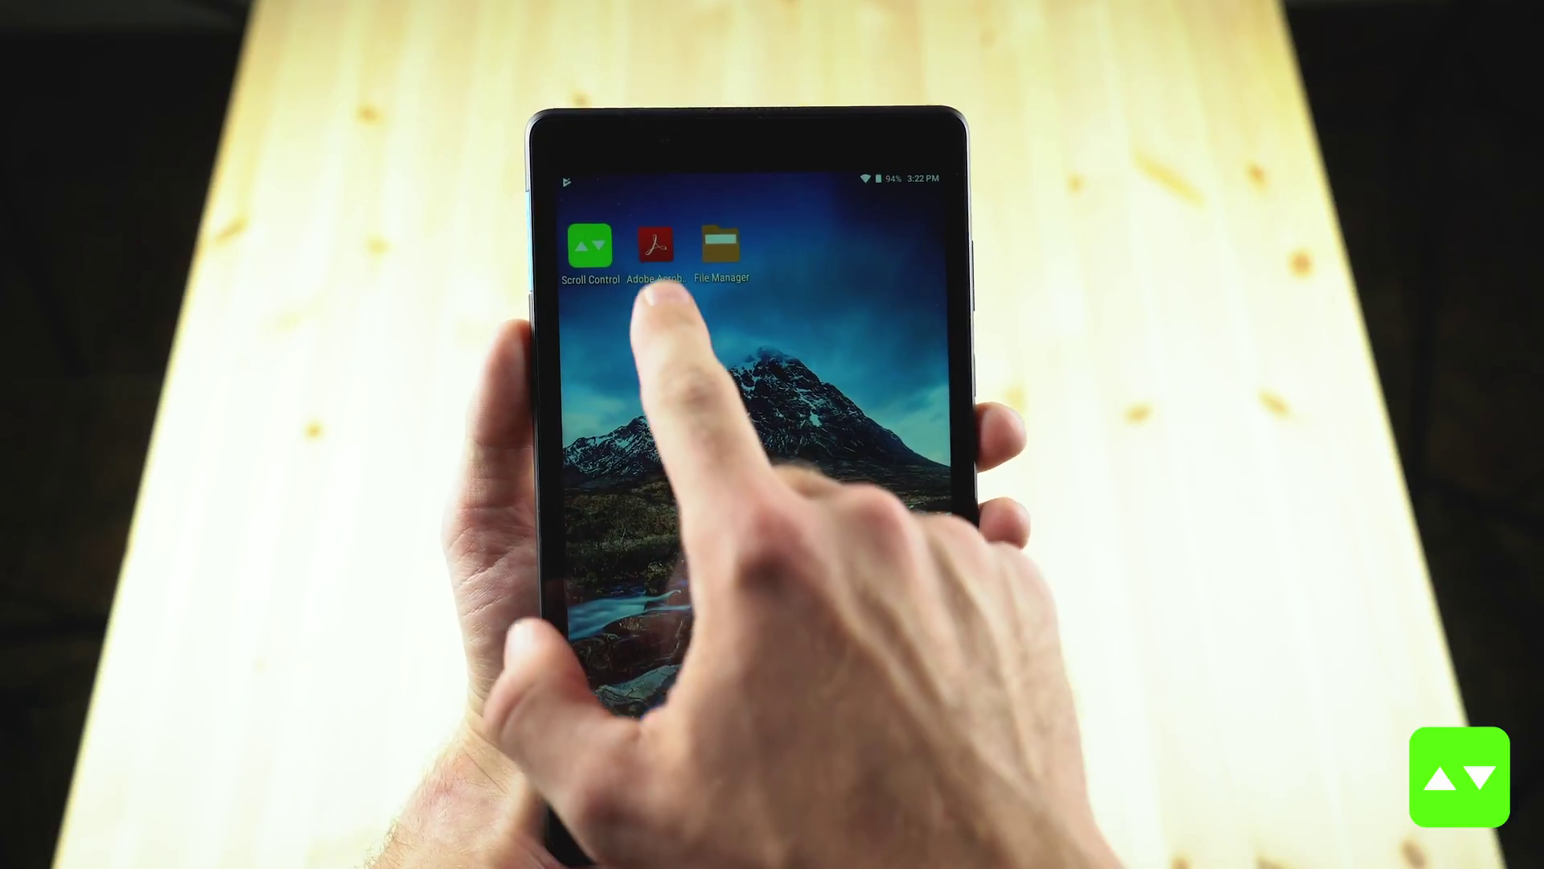
{"action": "left_click", "coordinate": [656, 245]}
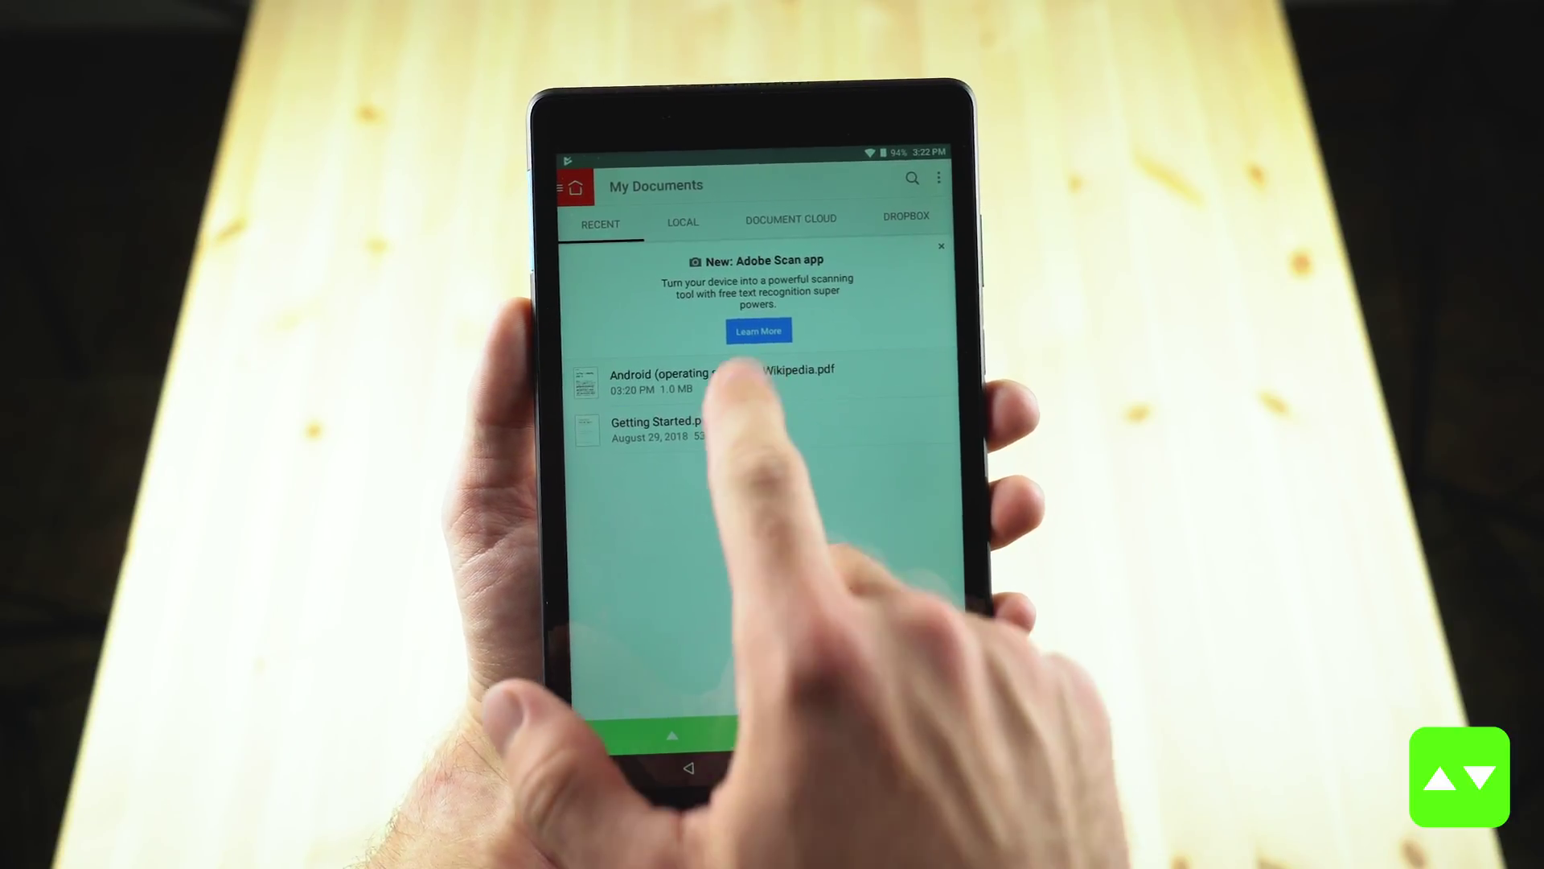
Open 'Android (operating system) - Wikipedia.pdf' and scroll it slightly down with the bar's arrows.
{"action": "left_click", "coordinate": [718, 369]}
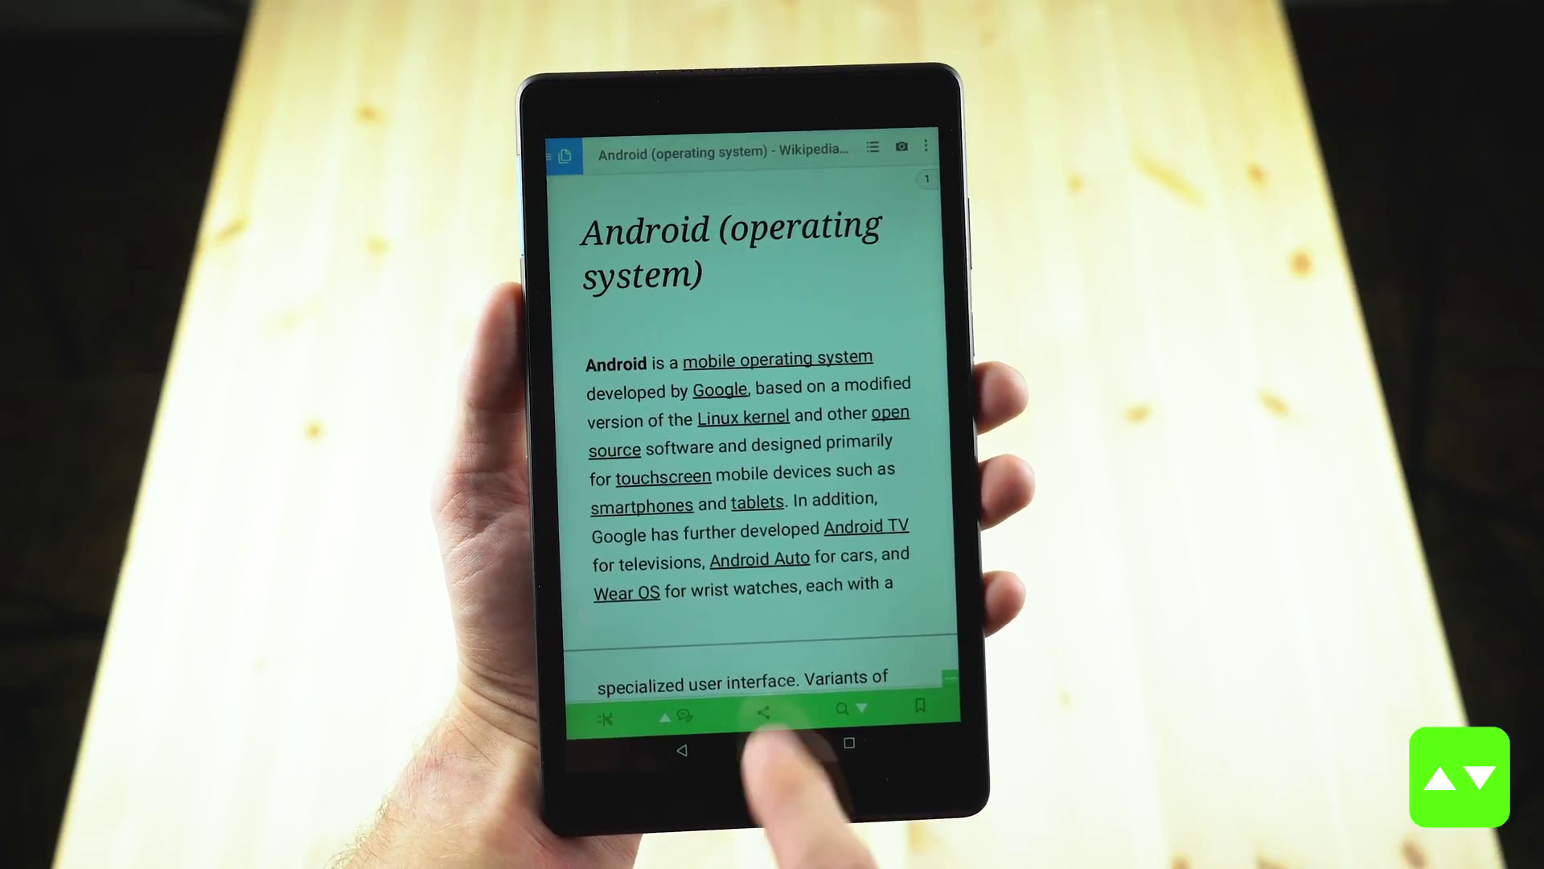
{"action": "left_click", "coordinate": [764, 738]}
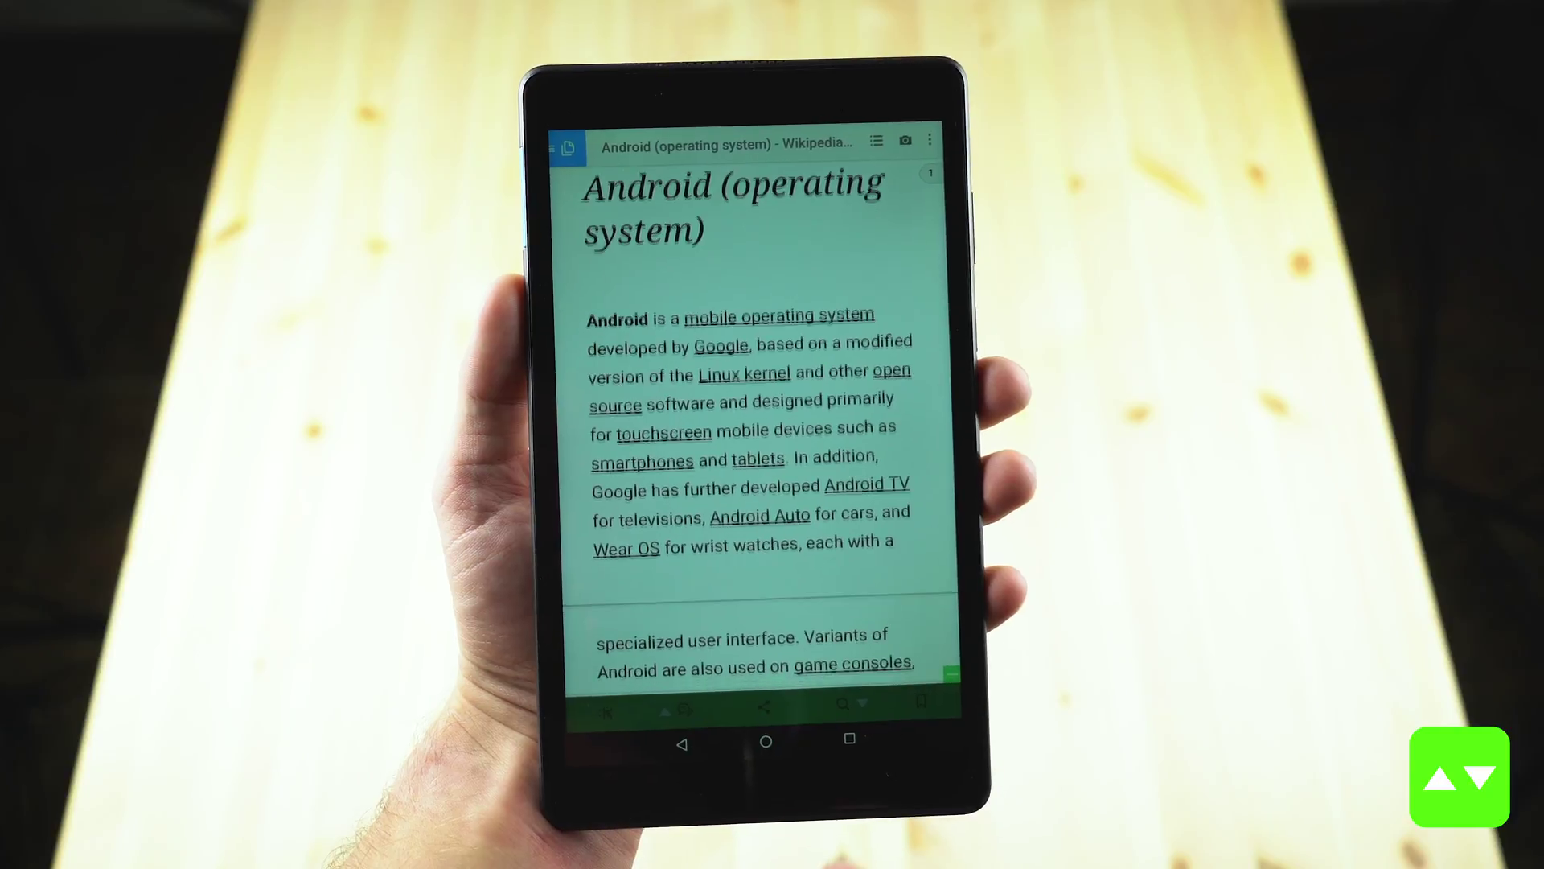
{"action": "scroll", "coordinate": [863, 677], "scroll_direction": "down", "scroll_amount": 1}
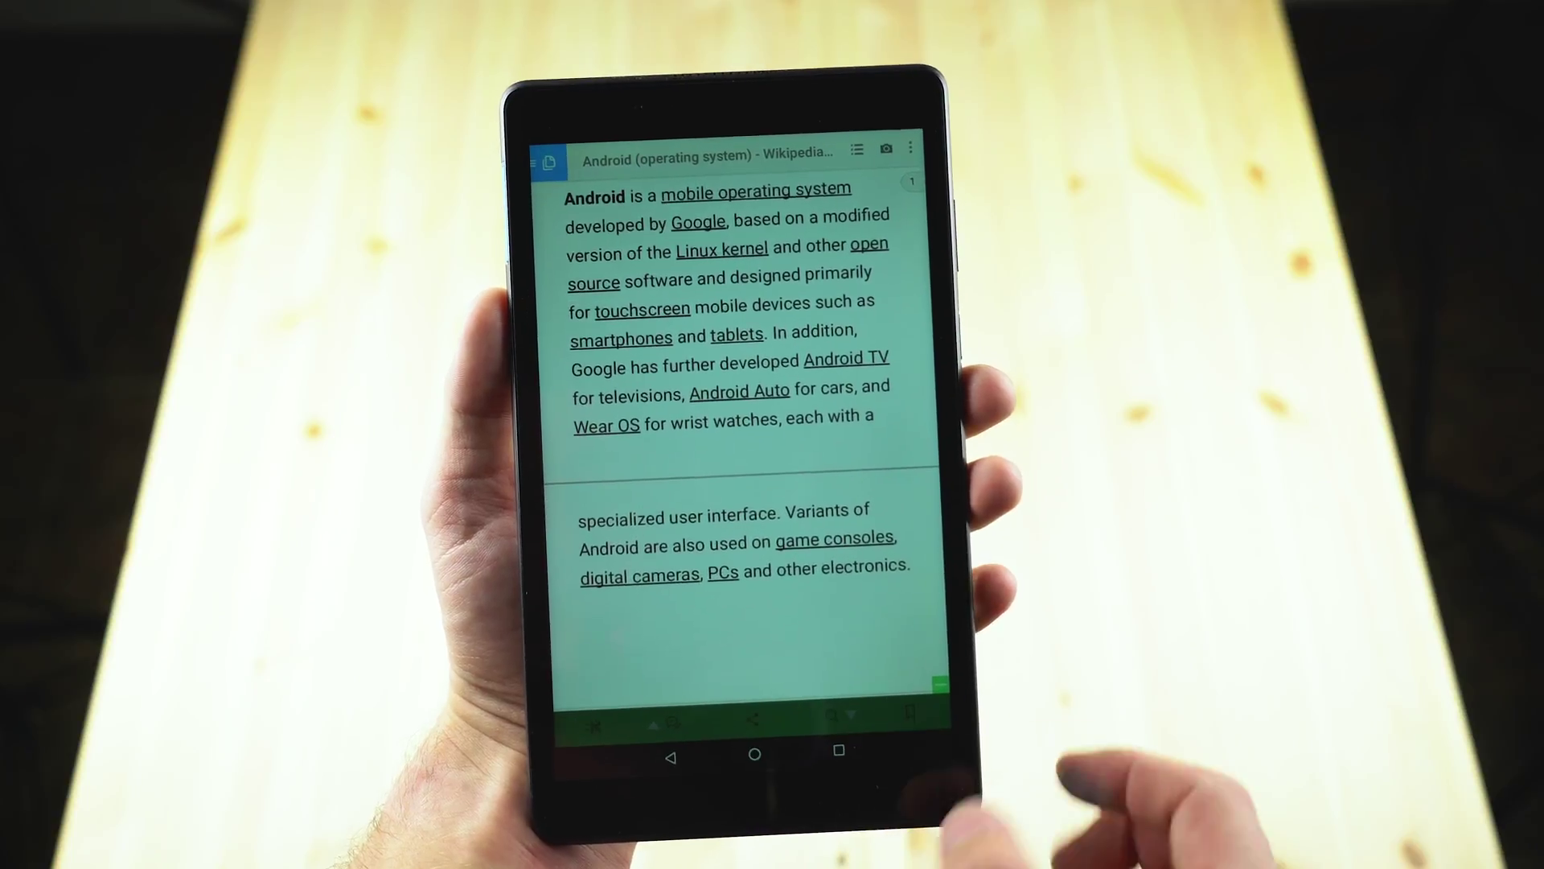
{"action": "left_click", "coordinate": [948, 705]}
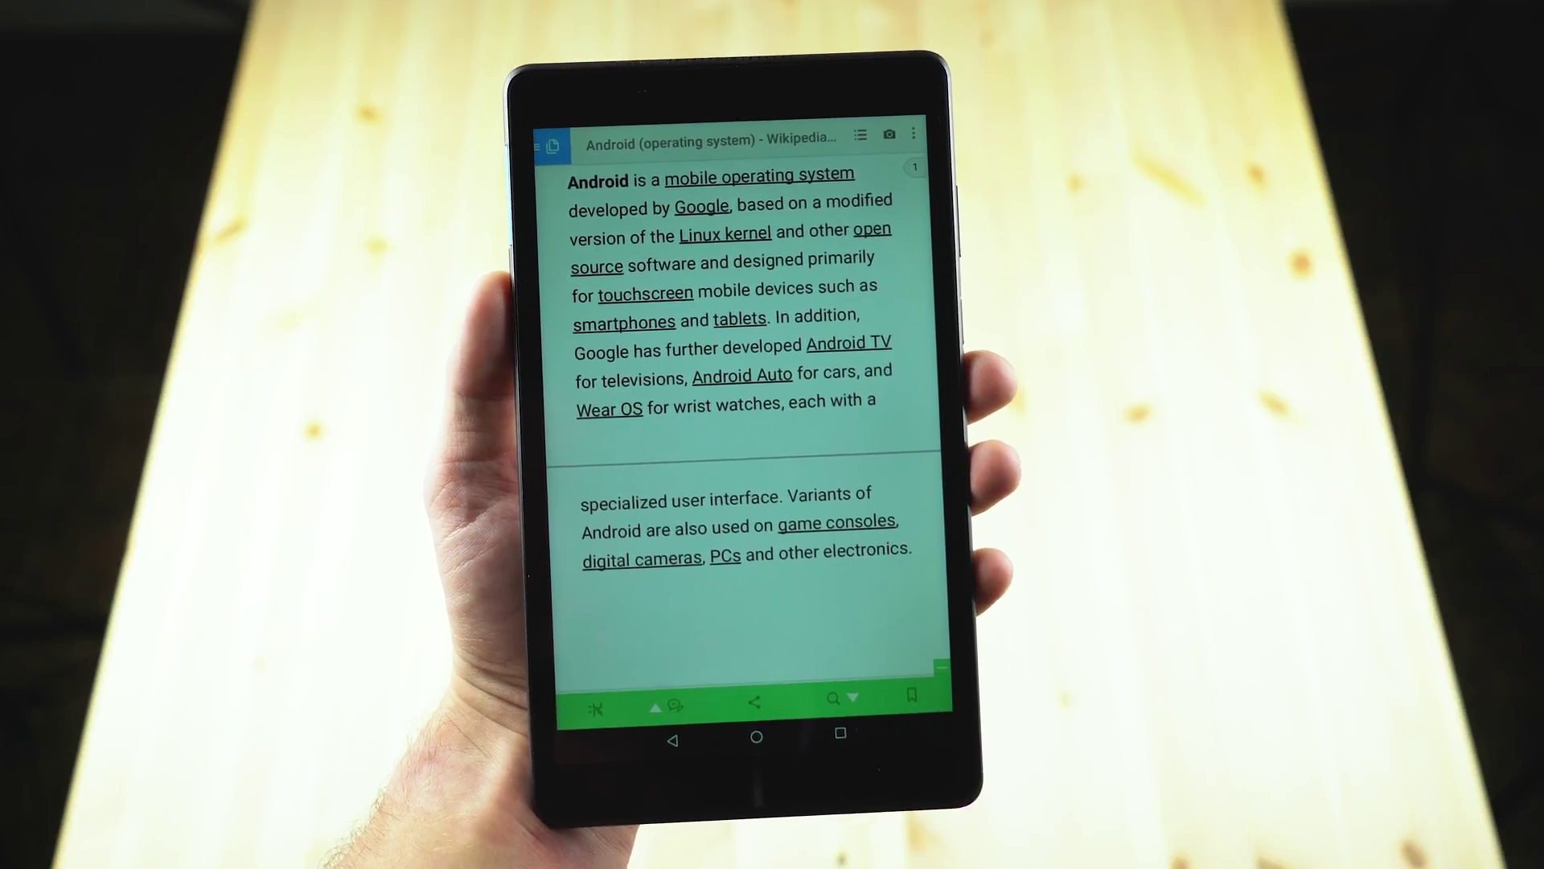